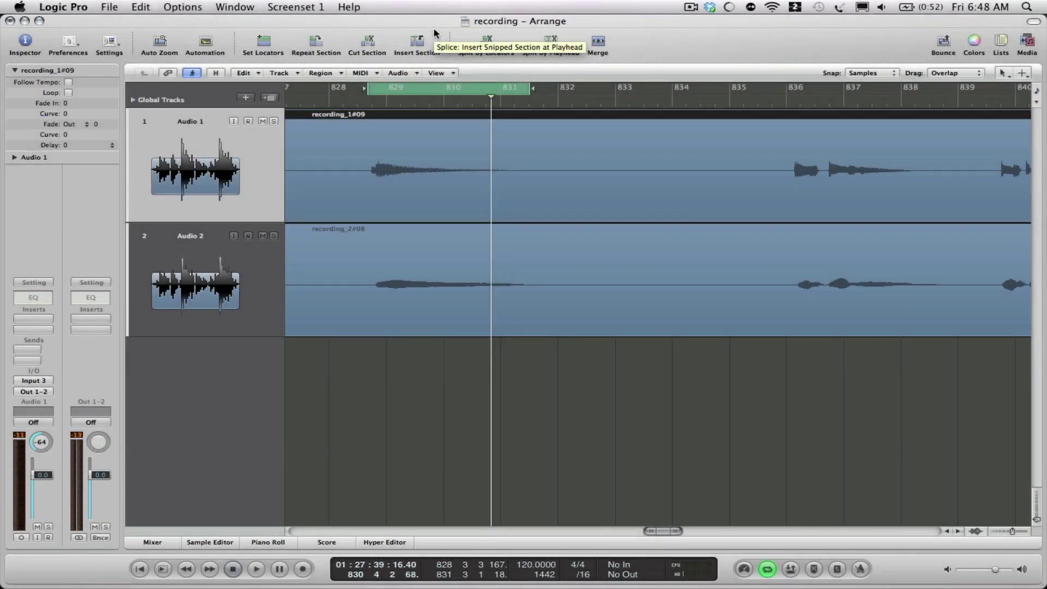
- Insert a Channel EQ on the Out 1-2 channel strip and open its plug-in window
mouse_move(319, 24)
mouse_down()
mouse_move(309, 19)
mouse_move(322, 18)
mouse_up()
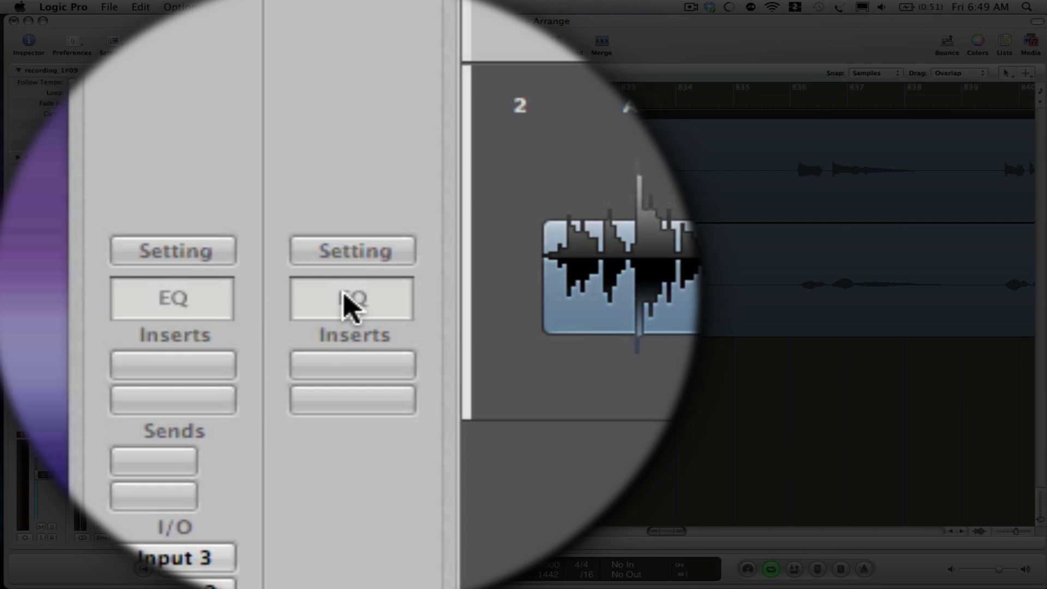
double_click(349, 301)
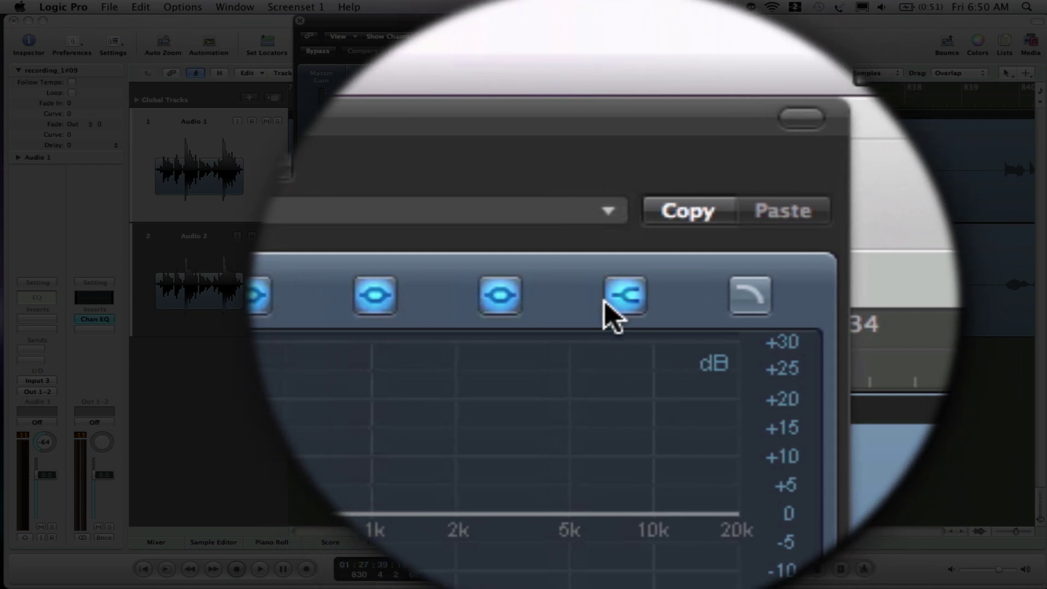
- Switch off every Channel EQ band and toggle the low cut on then off, leaving a flat 0 dB curve
click(611, 299)
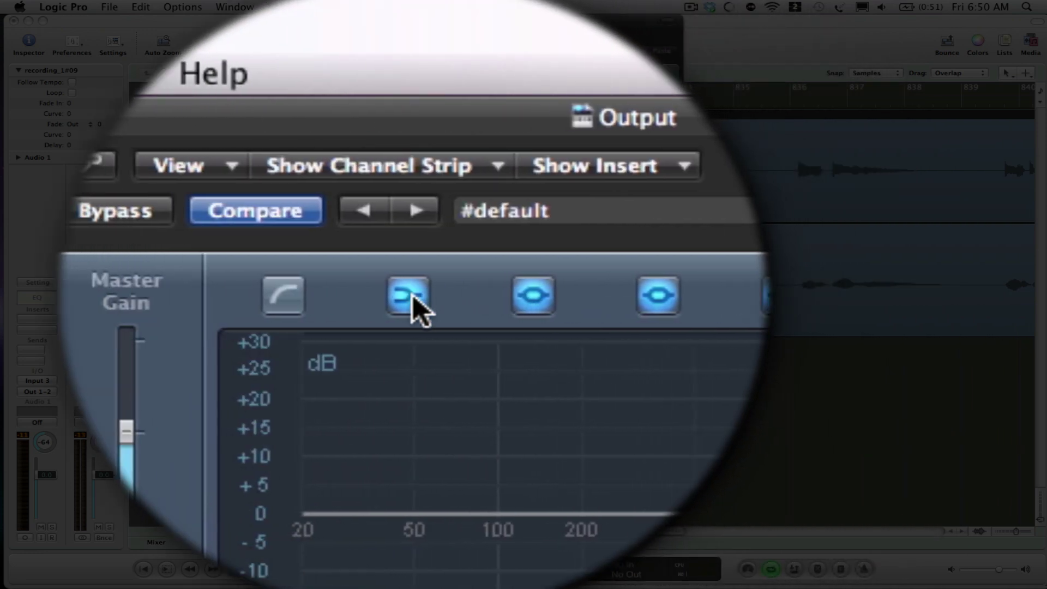
click(417, 300)
click(453, 303)
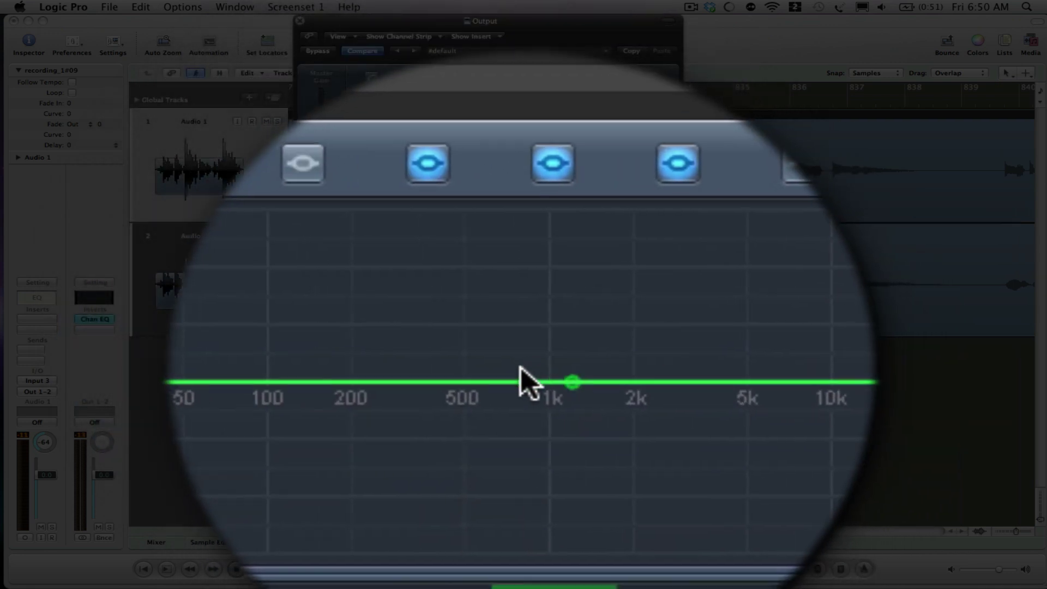
click(493, 301)
click(534, 302)
click(564, 301)
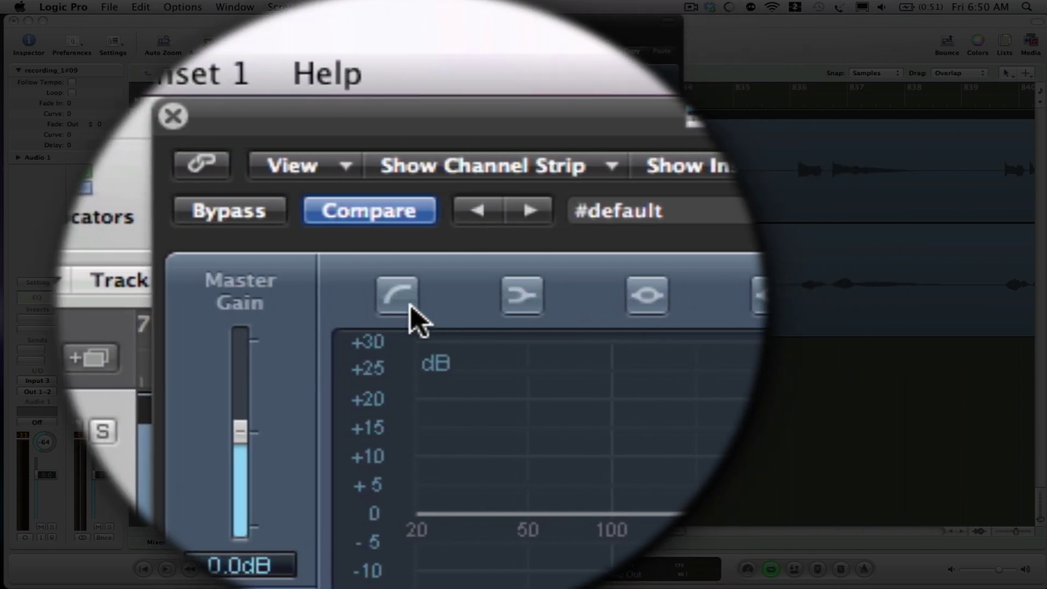
click(411, 307)
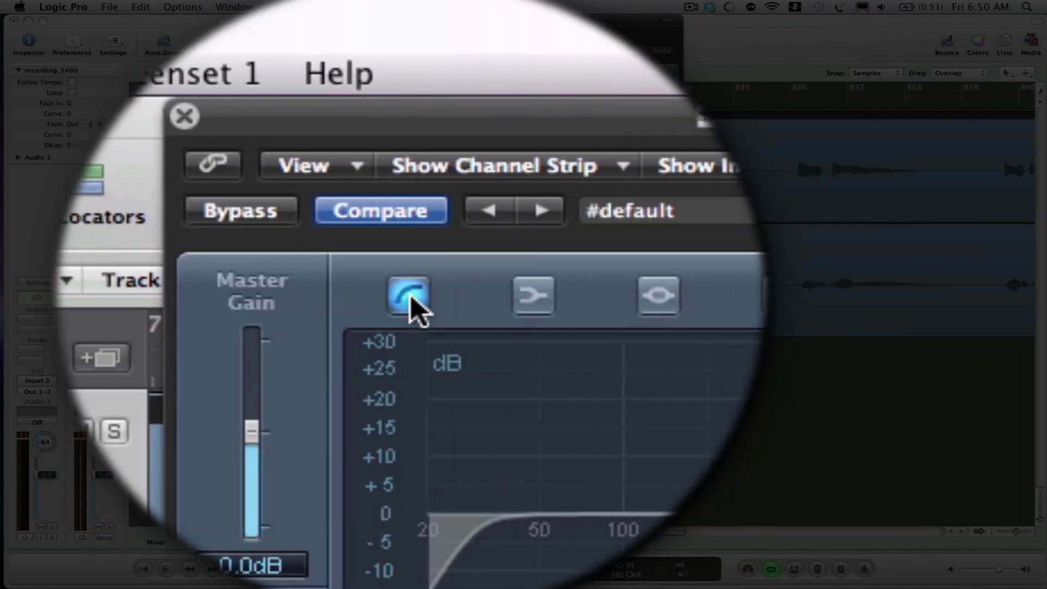
click(411, 307)
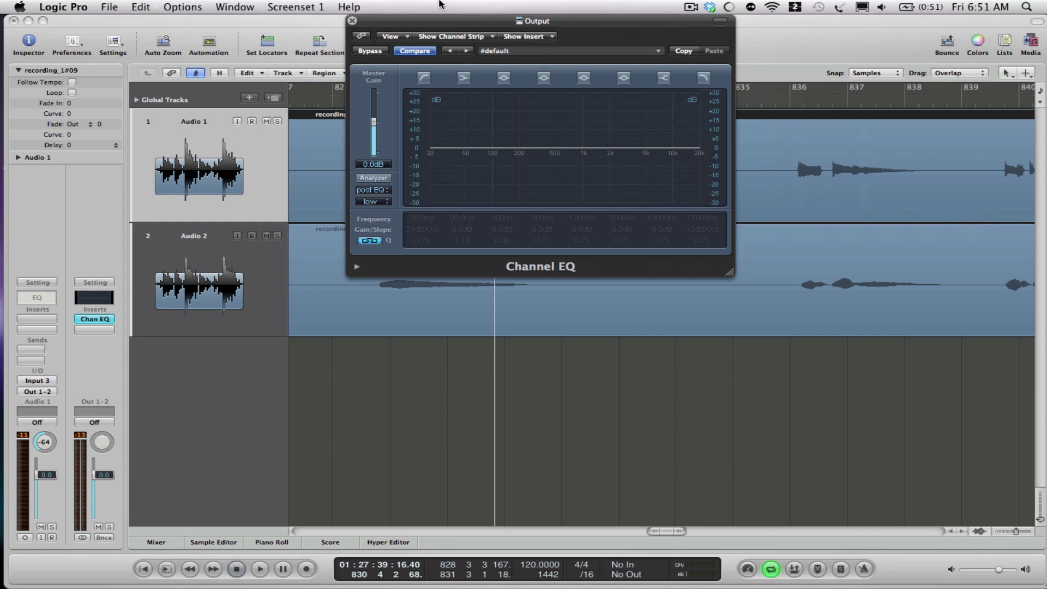
- Play the recording briefly and turn on the Channel EQ Analyzer to display its spectrum
drag(443, 21, 338, 24)
key(space)
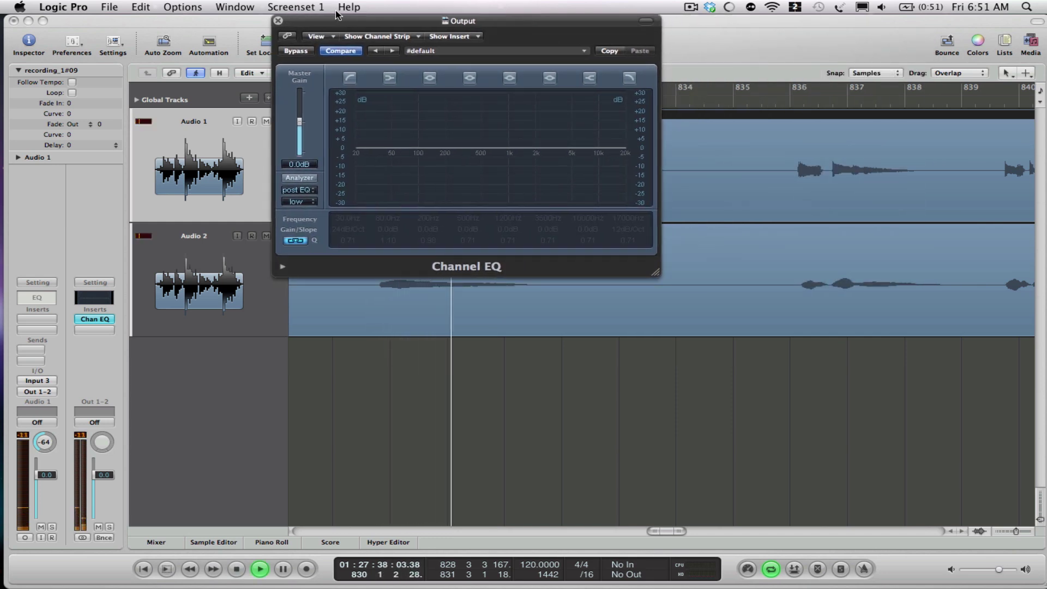
key(space)
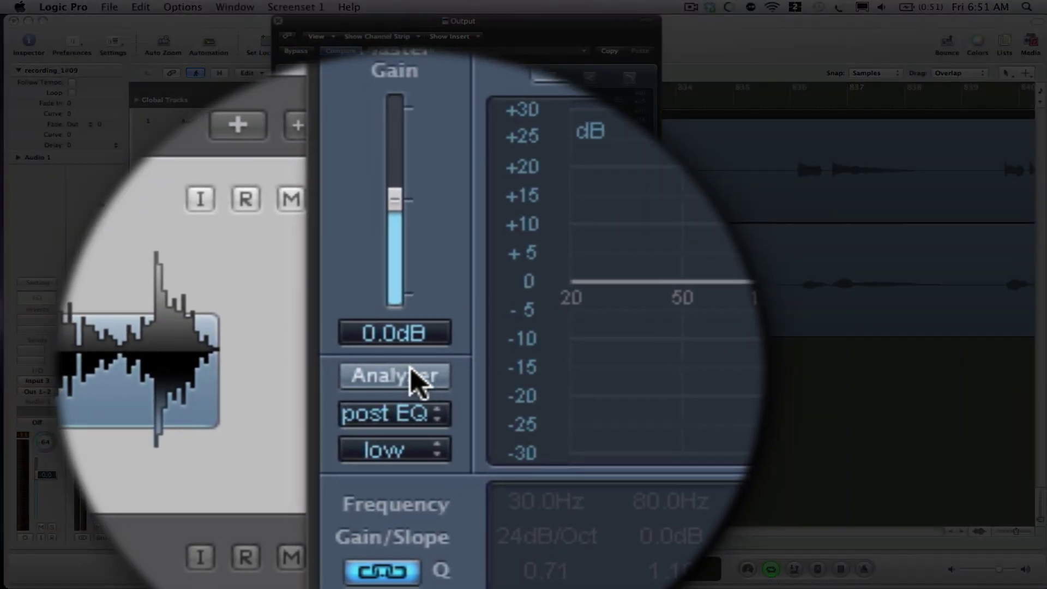
click(412, 369)
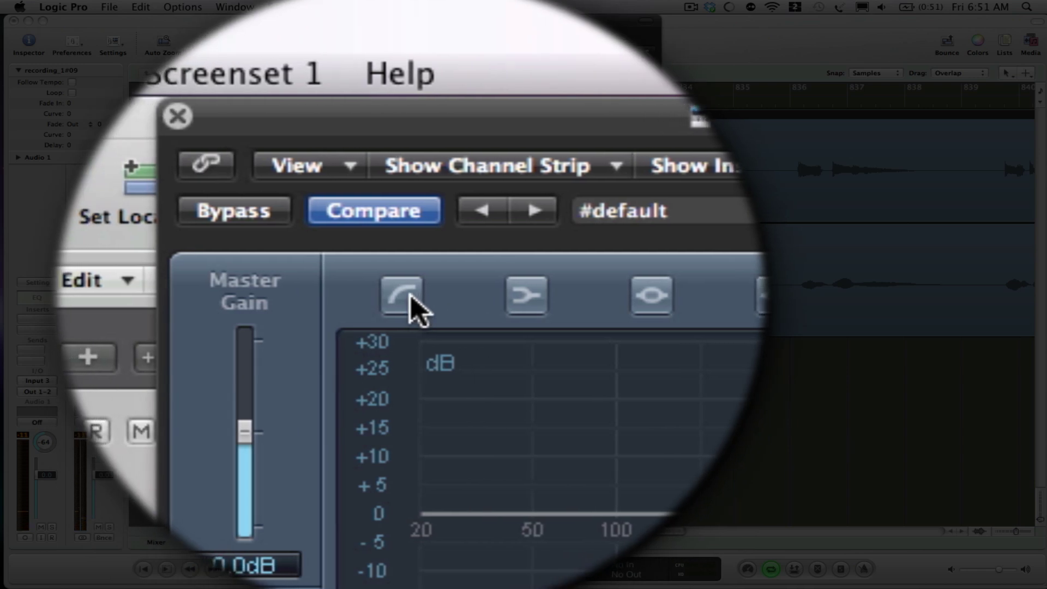
- Enable the low cut and raise its frequency to 100 Hz with a 24dB/Oct slope
click(410, 297)
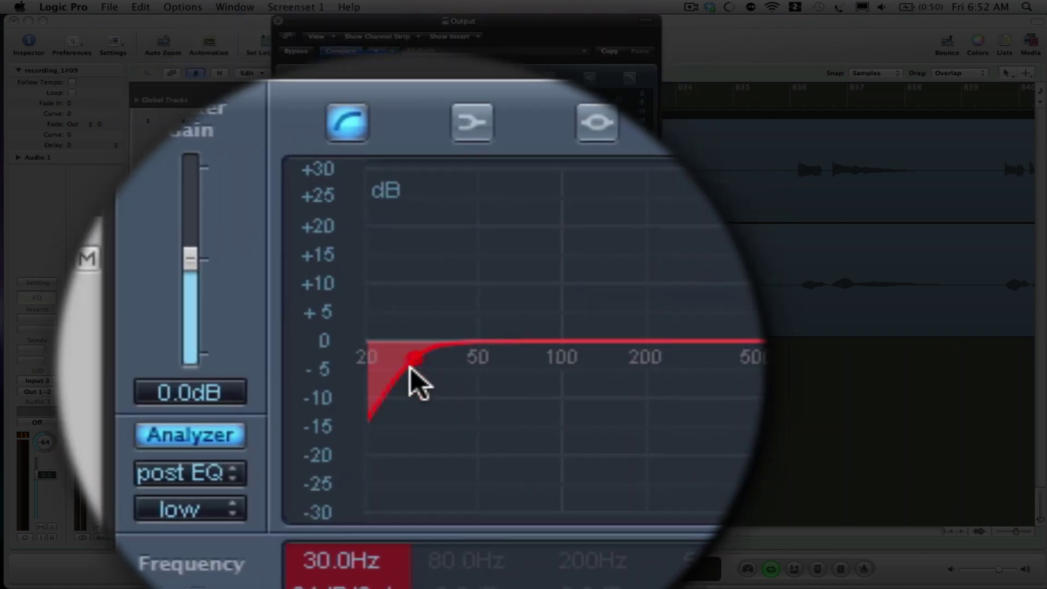
drag(415, 367, 523, 368)
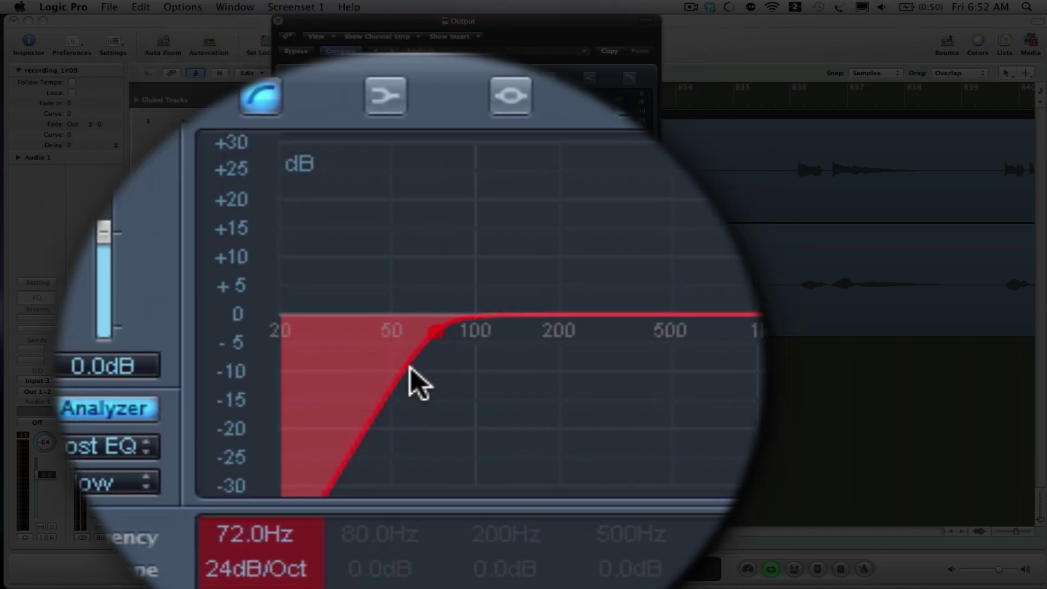
drag(416, 379, 418, 365)
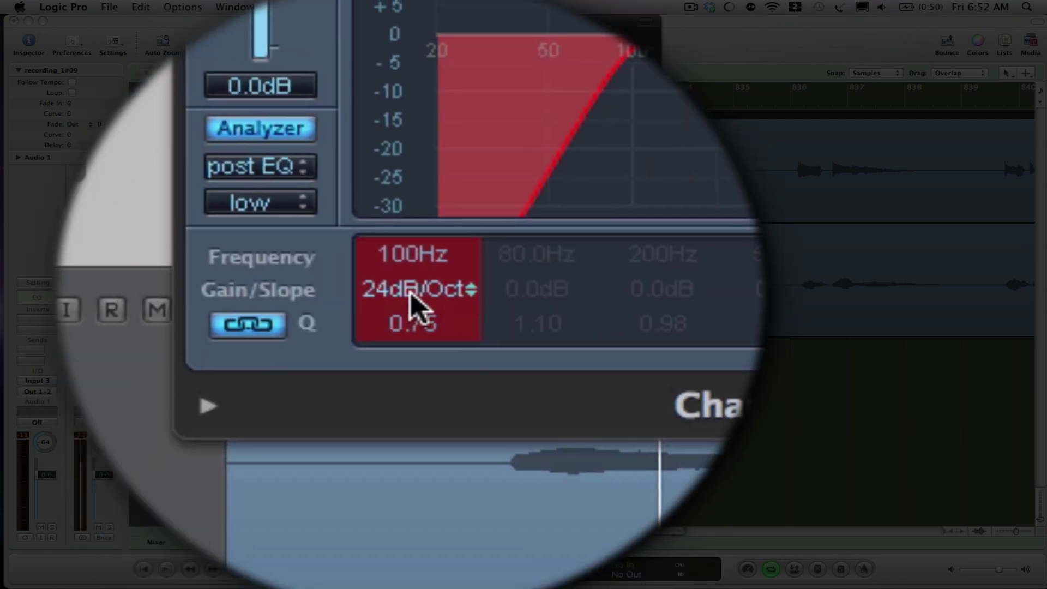
- Steepen the 100 Hz low cut slope to 48dB/Oct
drag(413, 305, 413, 302)
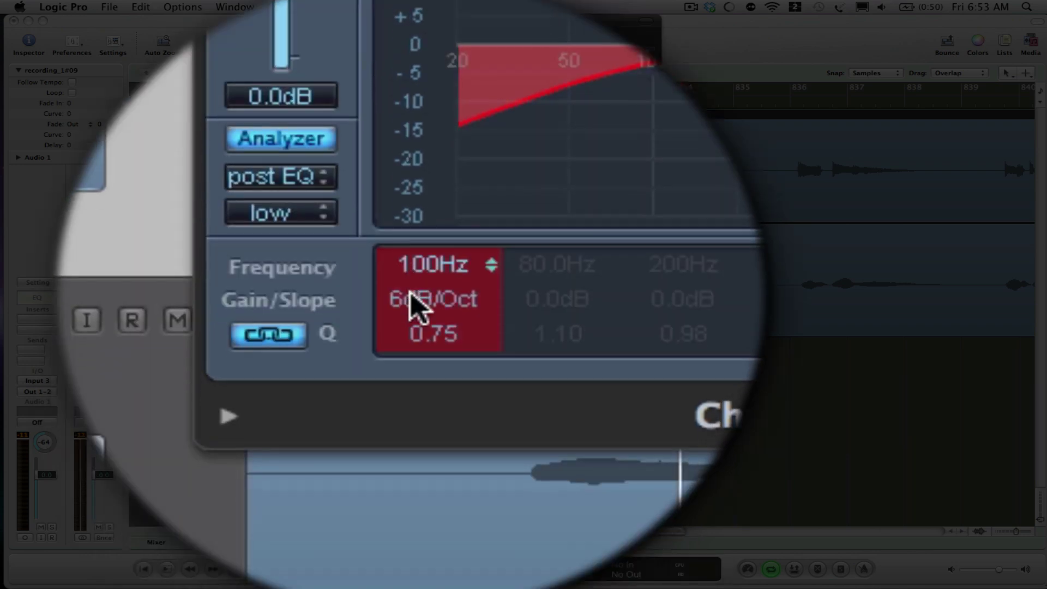
drag(416, 294, 410, 367)
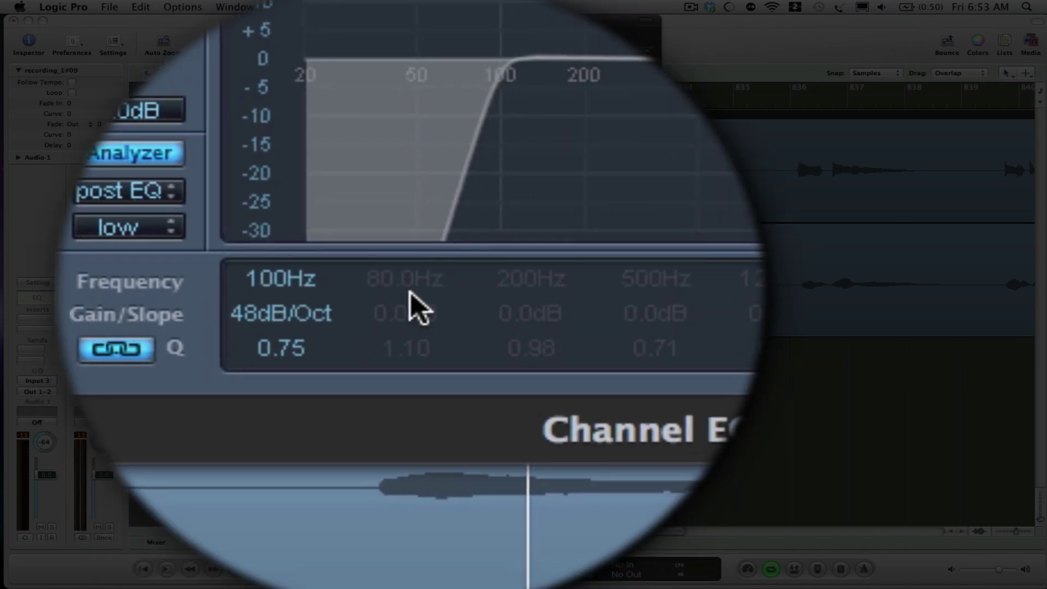
key(space)
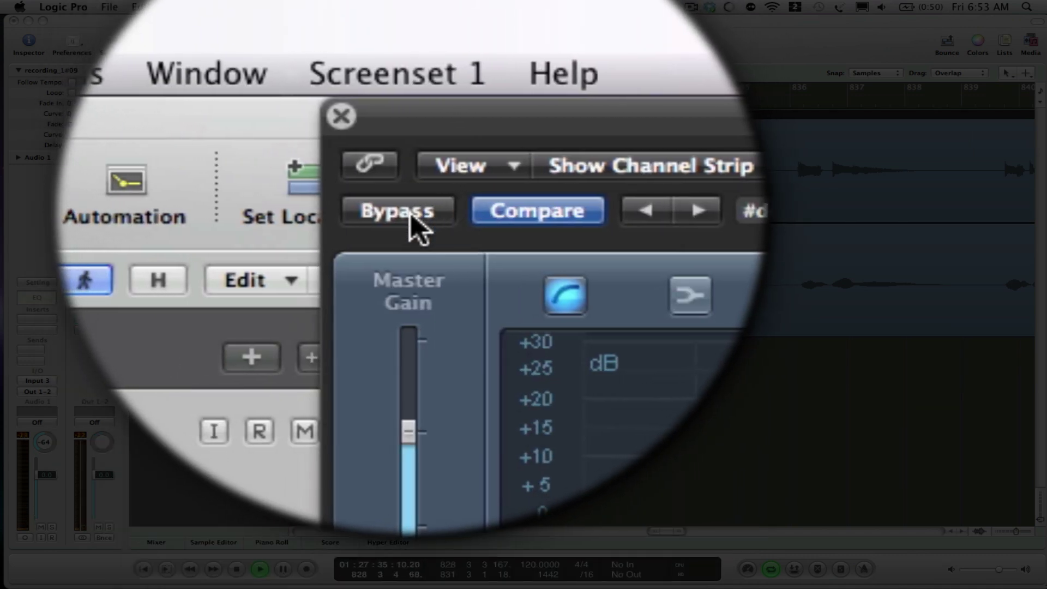
click(413, 223)
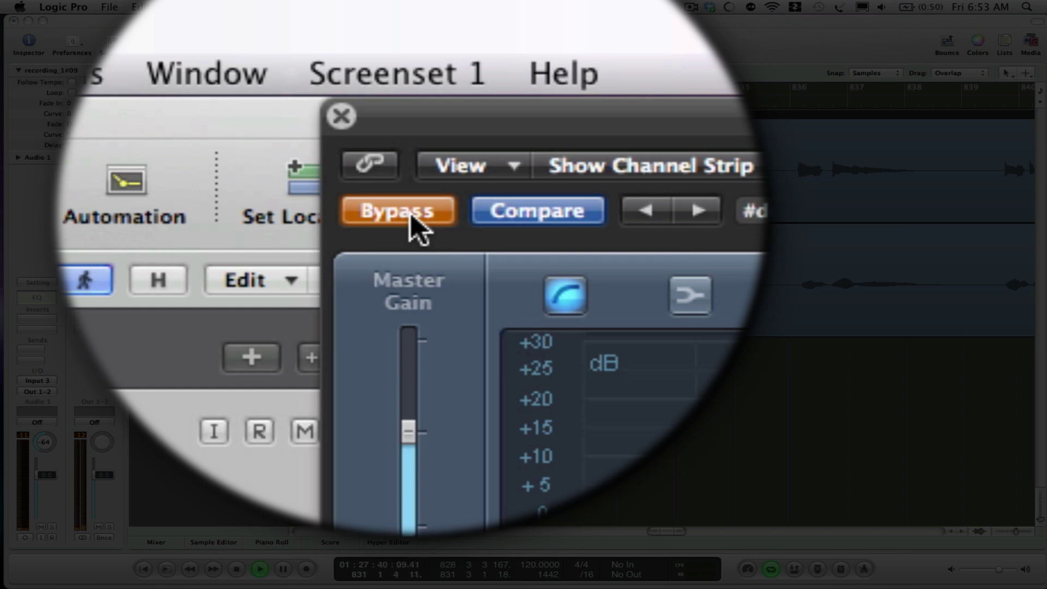
click(413, 221)
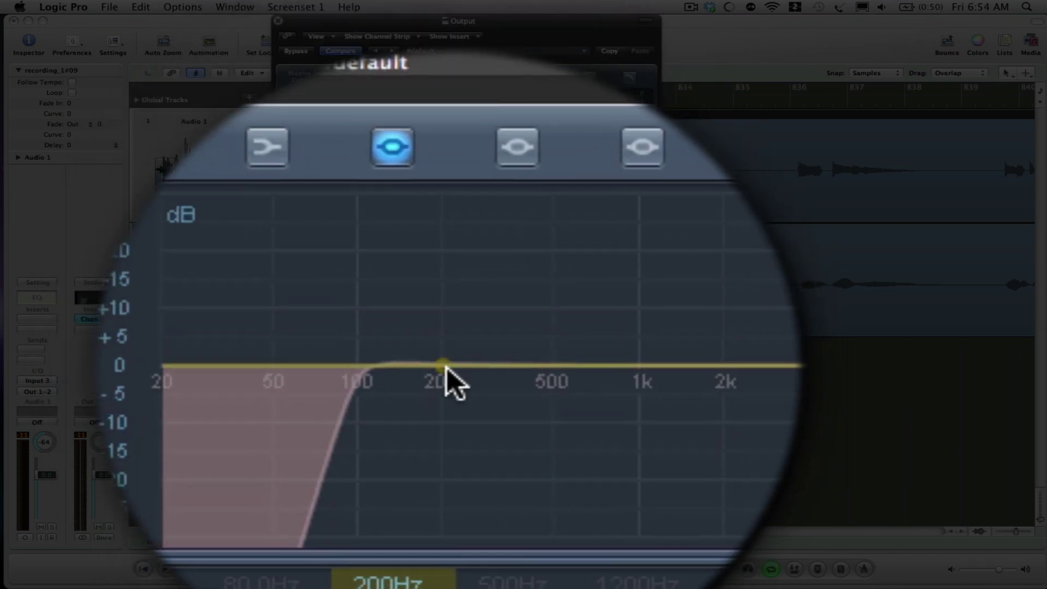
- Set the low-mid bell band to a gentle 3.5 dB cut at 310 Hz with Q 0.31
mouse_move(444, 366)
mouse_down()
mouse_move(428, 374)
mouse_move(461, 373)
mouse_move(435, 368)
mouse_up()
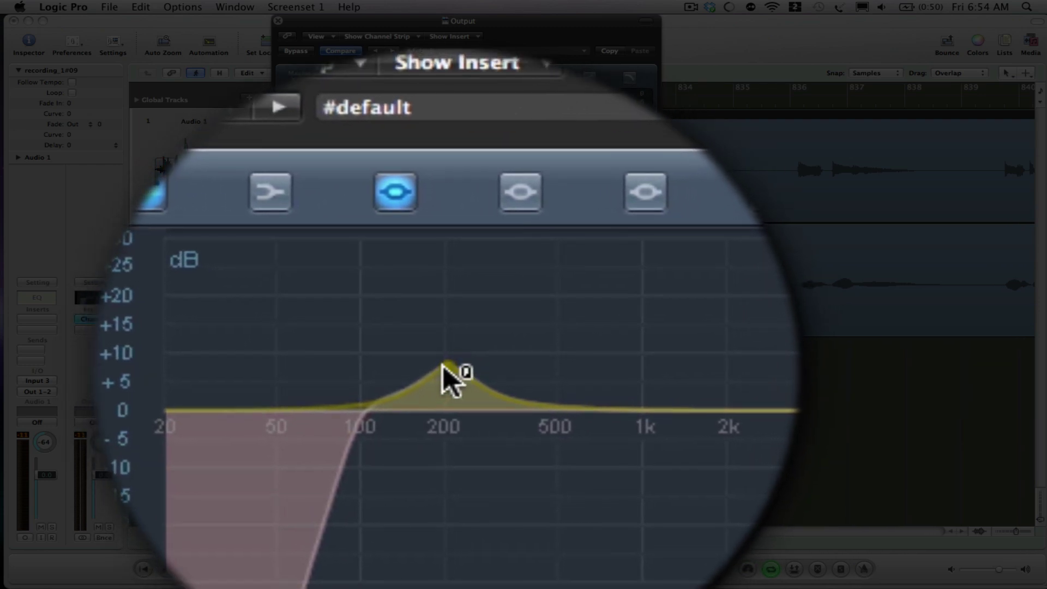
drag(444, 366, 461, 366)
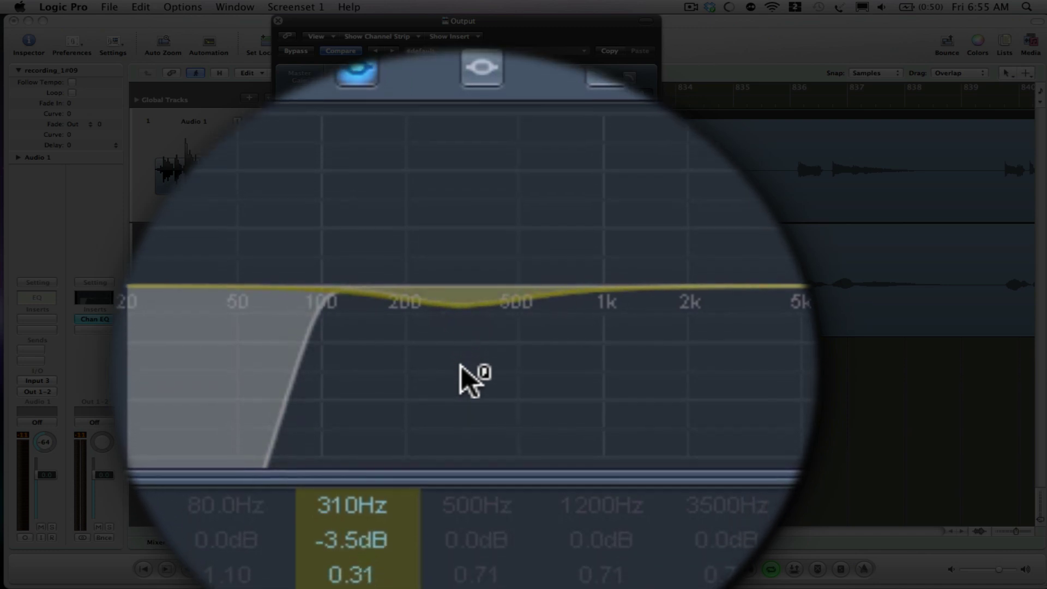
- Turn the low-mid band into a narrow -15 dB notch at Q 14 and sweep it toward 184 Hz during playback
drag(461, 366, 462, 366)
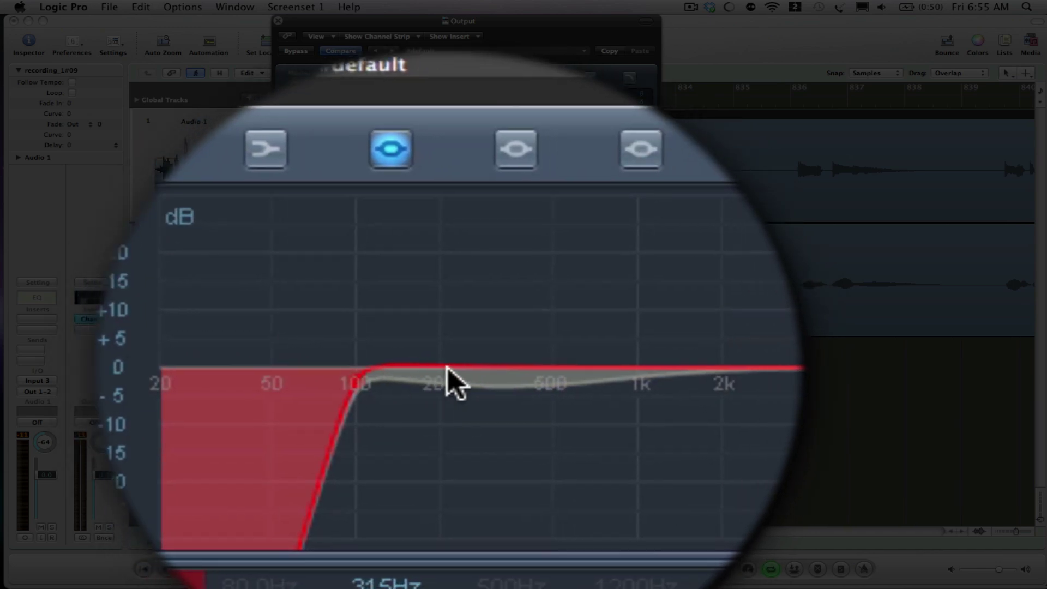
drag(459, 365, 454, 366)
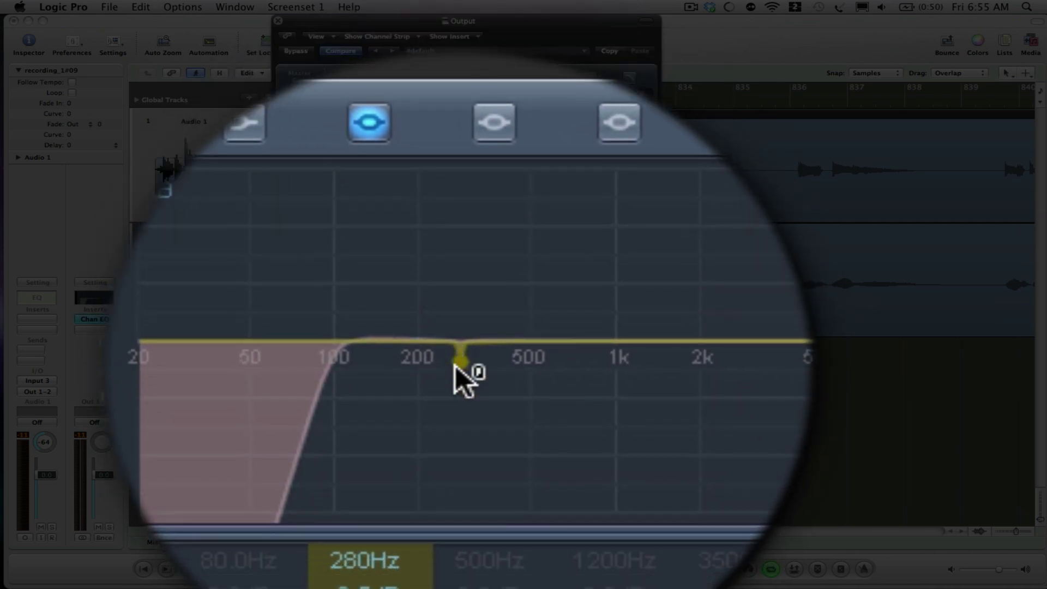
drag(457, 367, 463, 367)
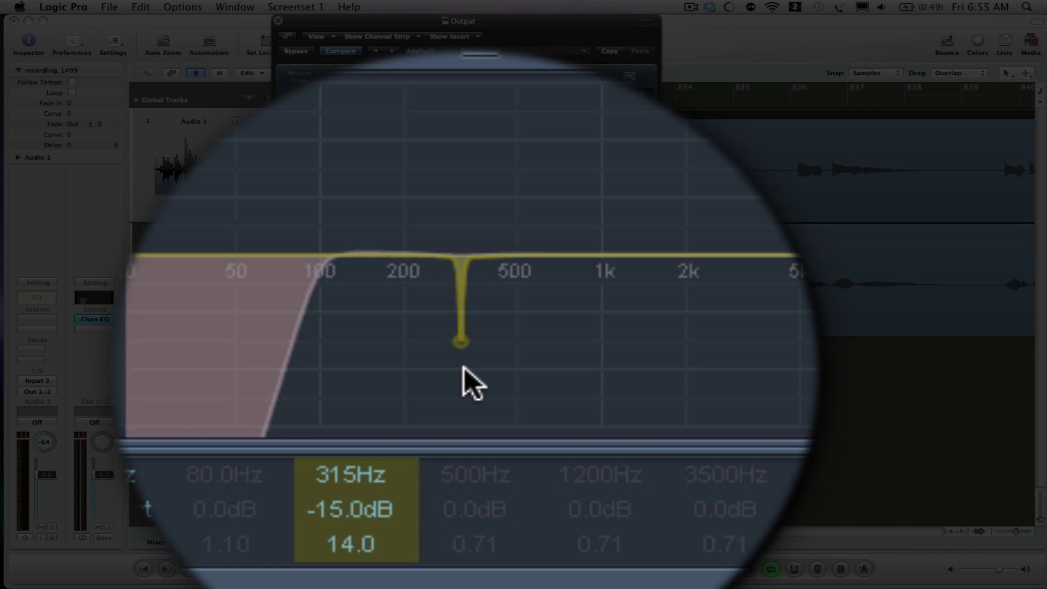
key(space)
drag(462, 367, 472, 291)
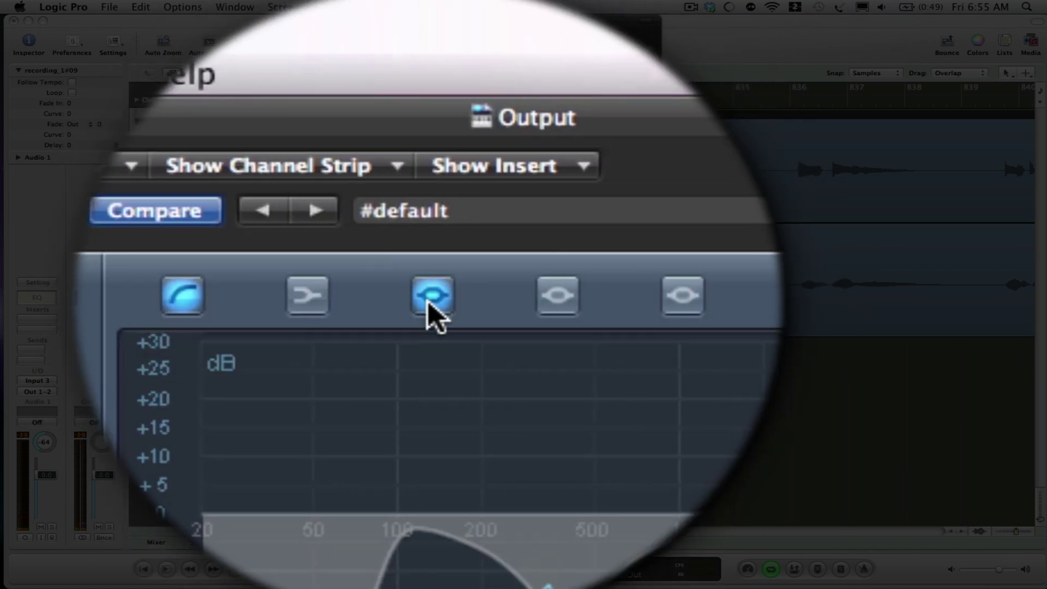
- Check the notch band on and off, then make the 395 Hz cut a shallow dip
click(428, 303)
click(428, 303)
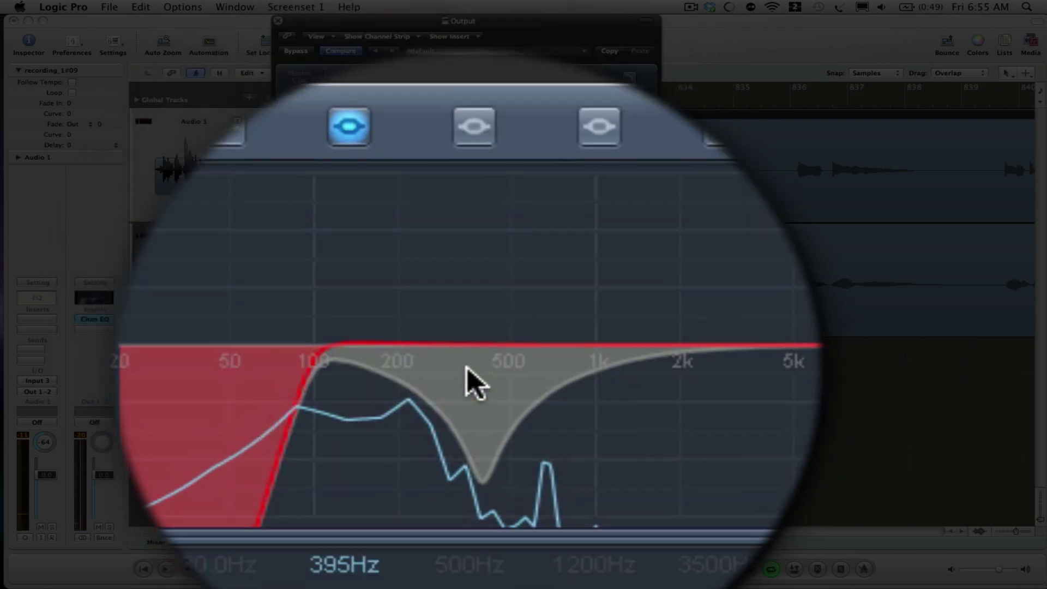
drag(467, 379, 475, 381)
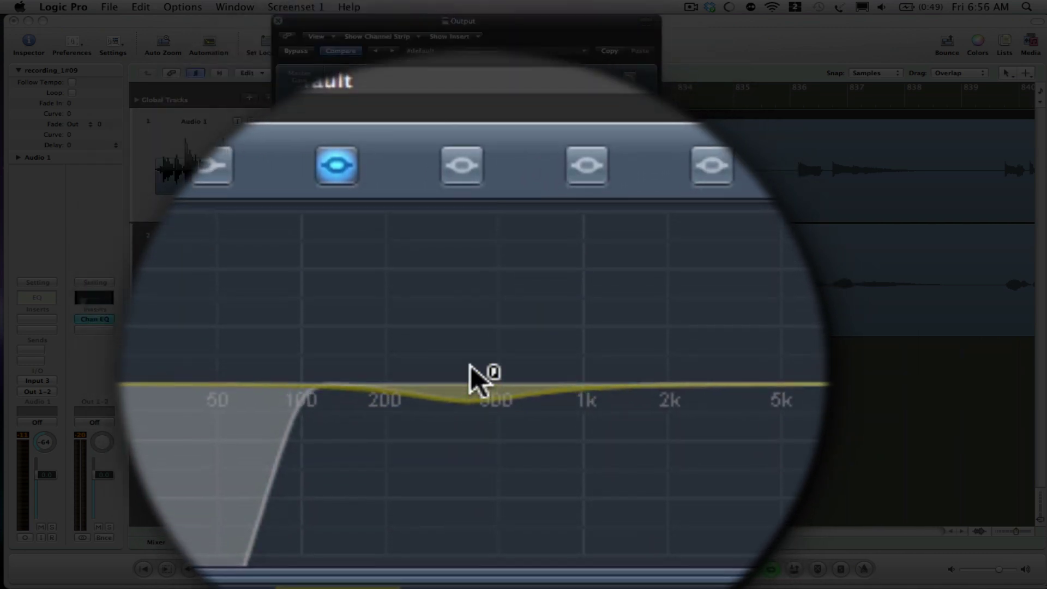
- Play the recording and A/B the 395 Hz cut on and off, leaving it enabled
key(space)
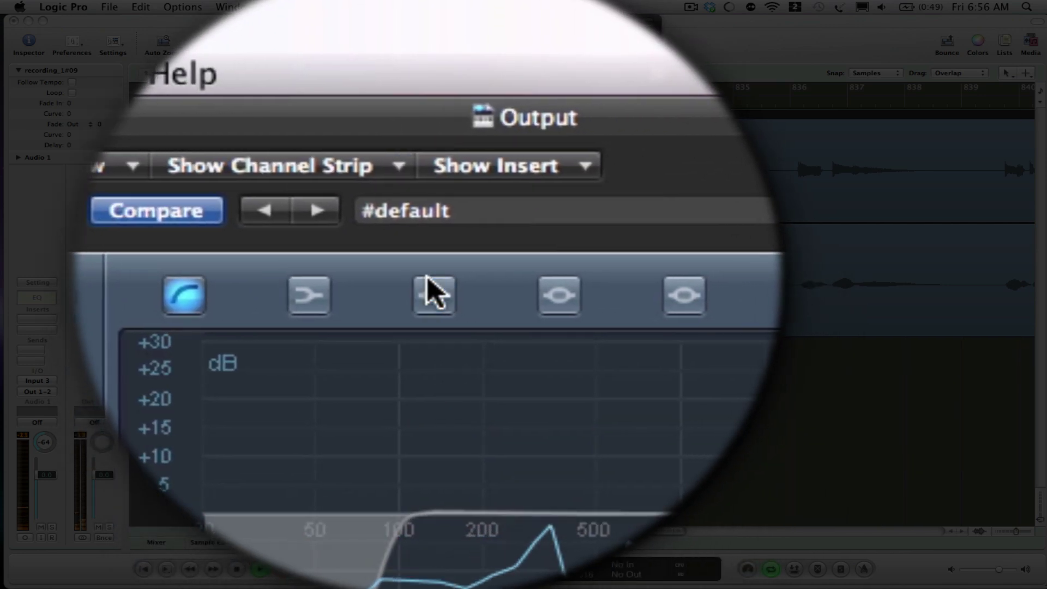
click(432, 294)
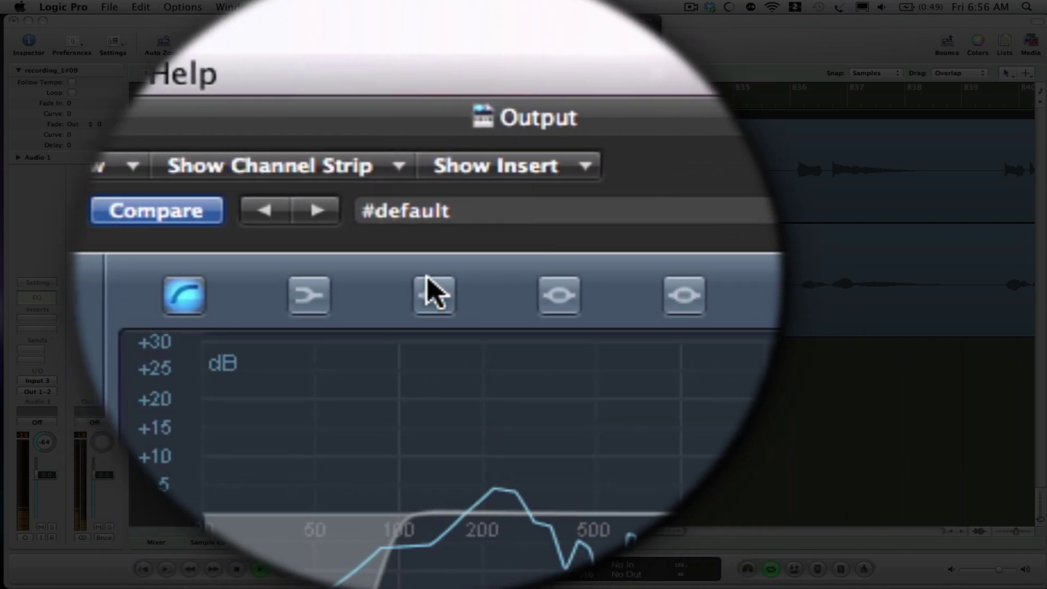
click(432, 294)
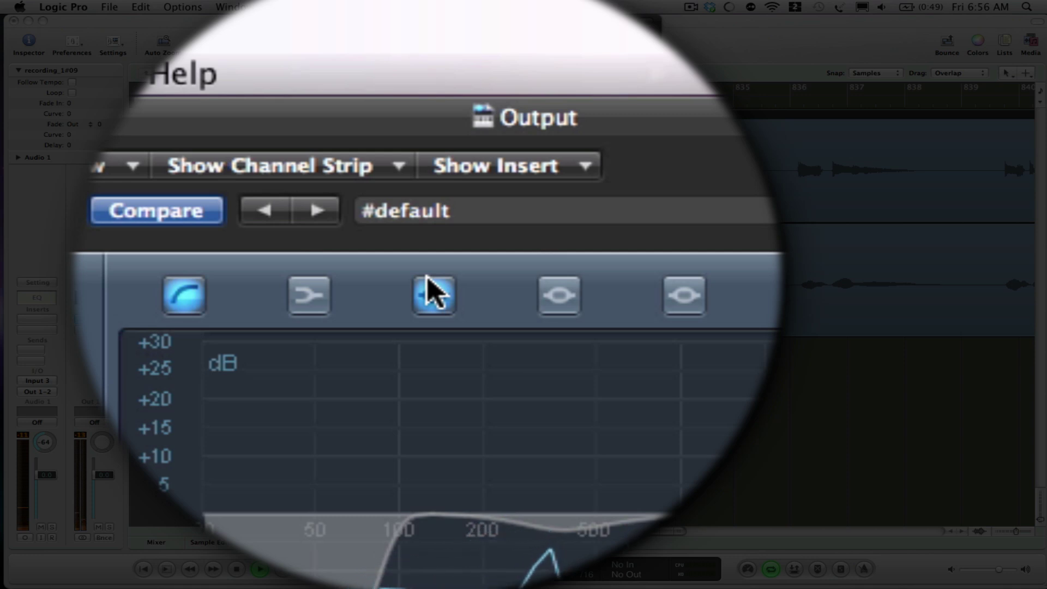
click(432, 294)
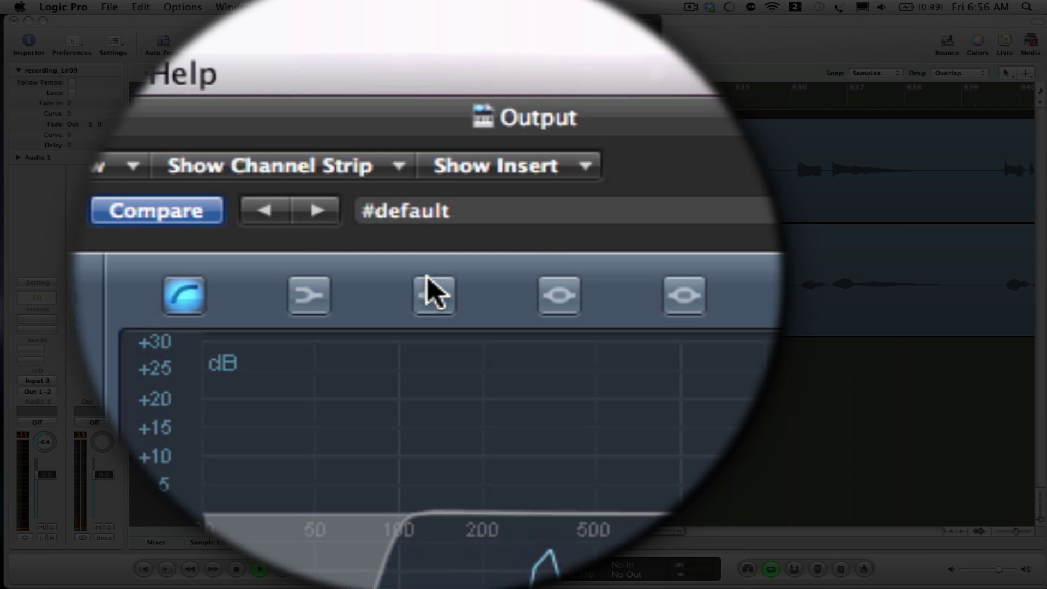
click(431, 292)
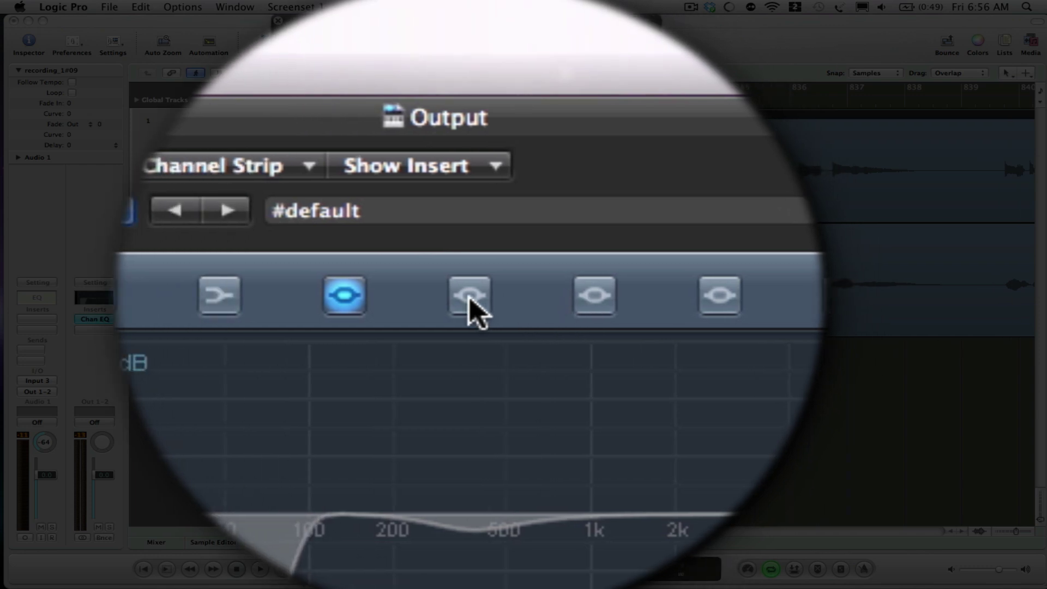
- Enable the next bell band and shape it into a tall, narrow boost at 2000 Hz during playback
click(469, 299)
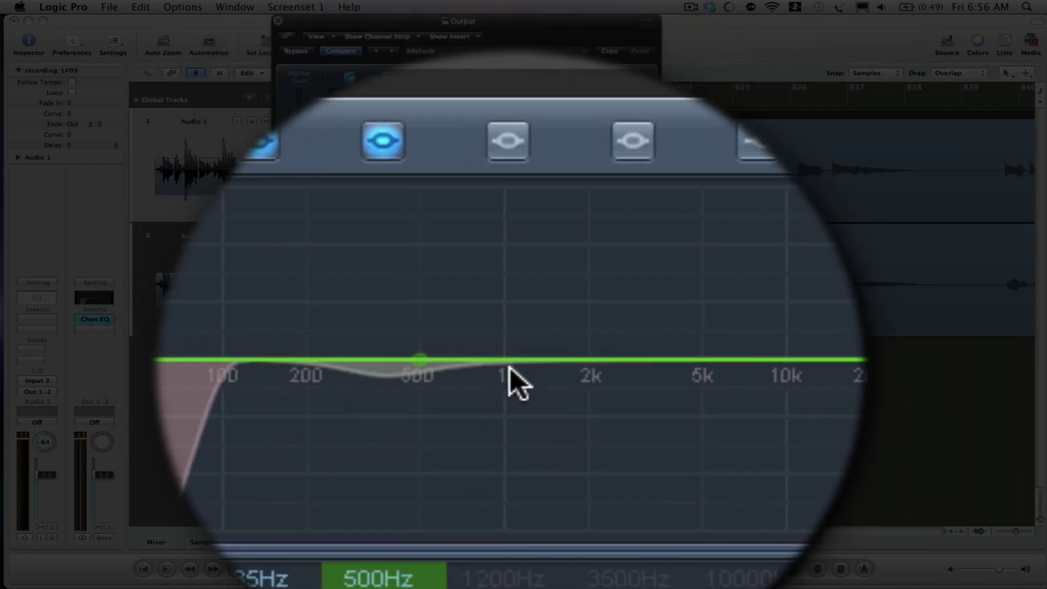
drag(486, 369, 532, 371)
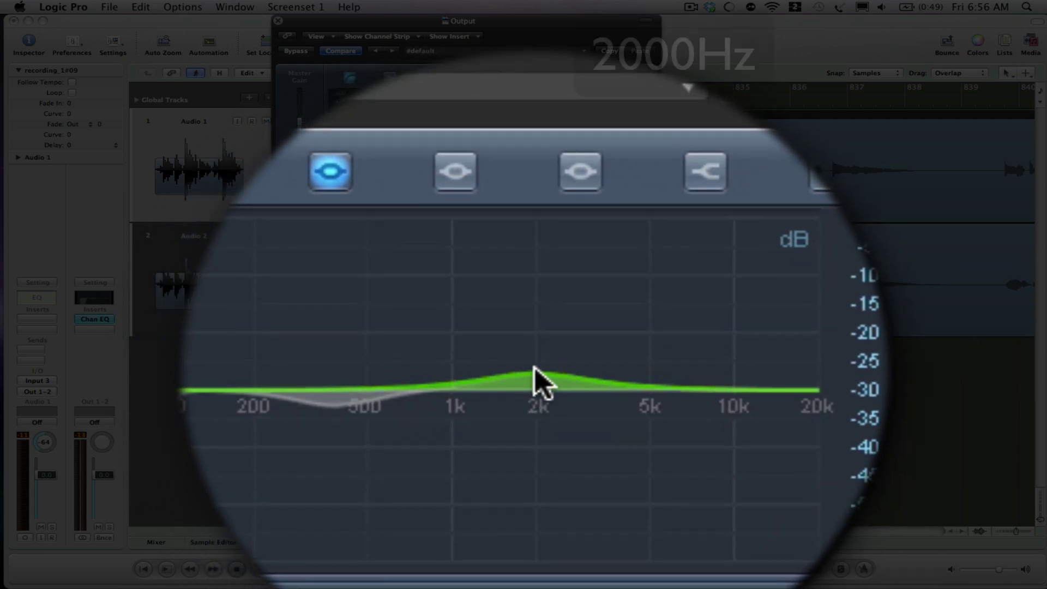
key(space)
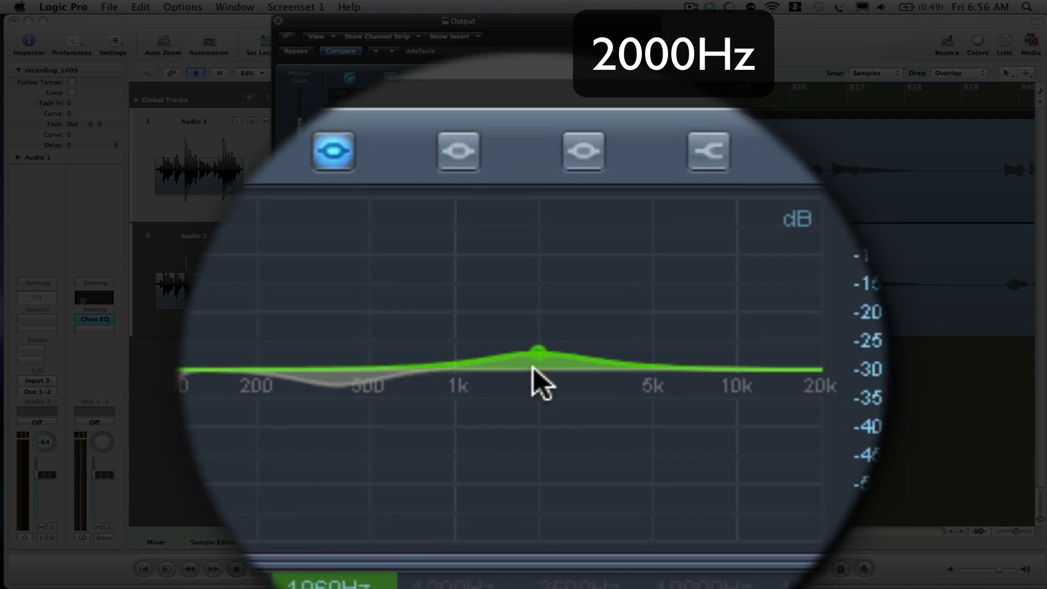
drag(533, 374, 533, 369)
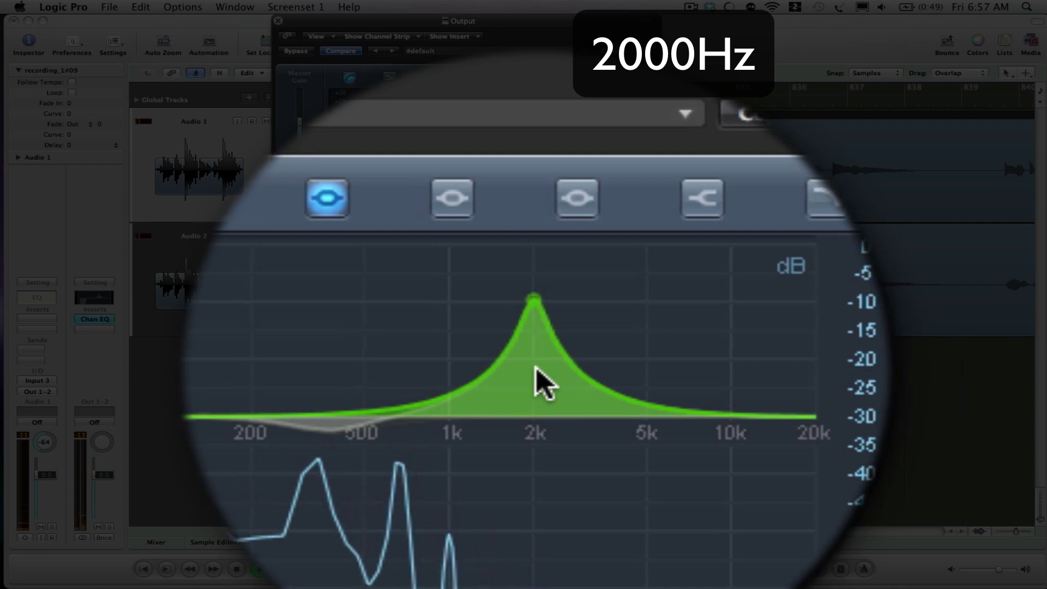
- Lower the 2 kHz boost to about +5.5 dB, widen it into a broad bump, and fine-tune its gain
mouse_move(535, 372)
mouse_down()
mouse_move(535, 494)
mouse_move(532, 377)
mouse_up()
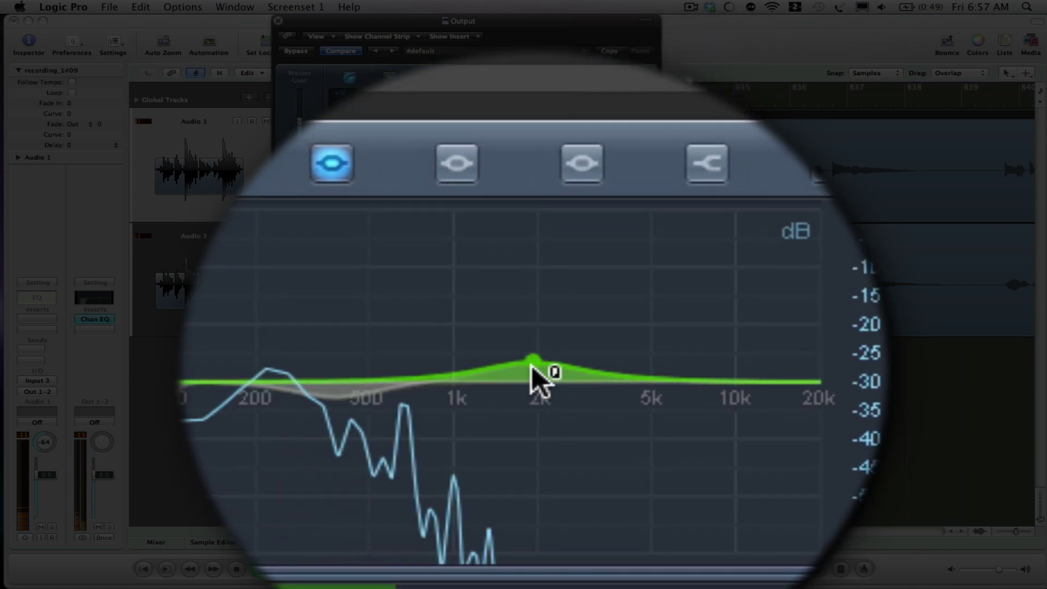
drag(531, 364, 528, 303)
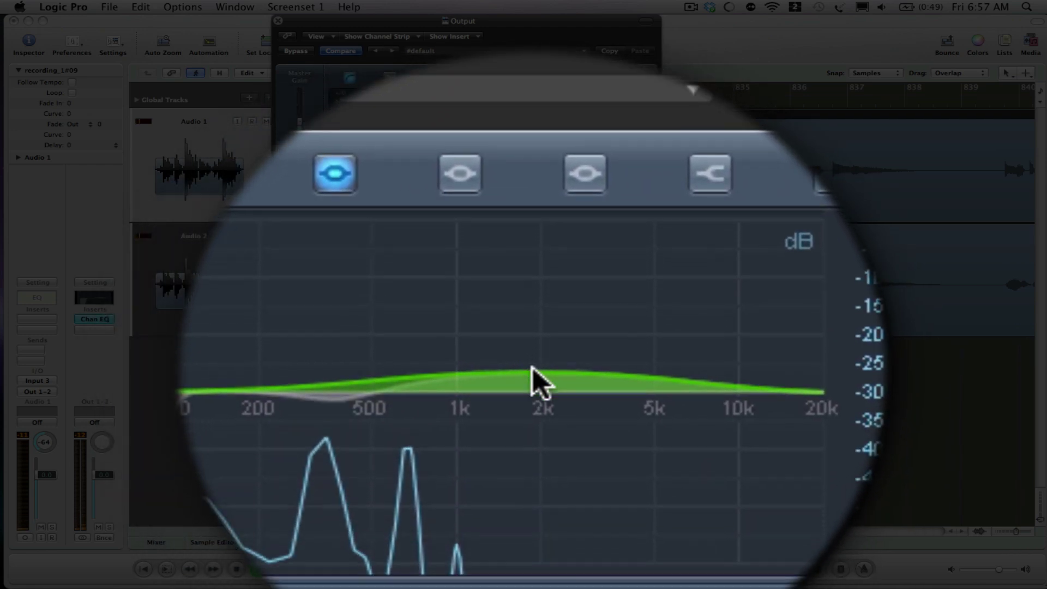
mouse_move(537, 382)
mouse_down()
mouse_move(537, 432)
mouse_move(529, 291)
mouse_move(598, 292)
mouse_move(536, 366)
mouse_up()
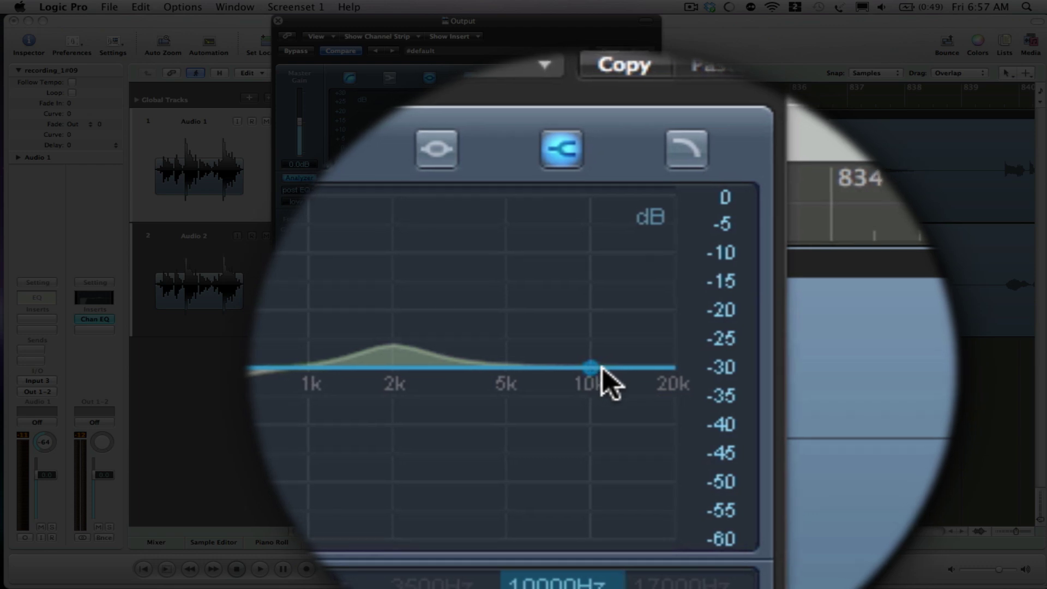
- Set the high shelf to +3 dB at 9700 Hz and play back to hear it
drag(599, 370, 578, 366)
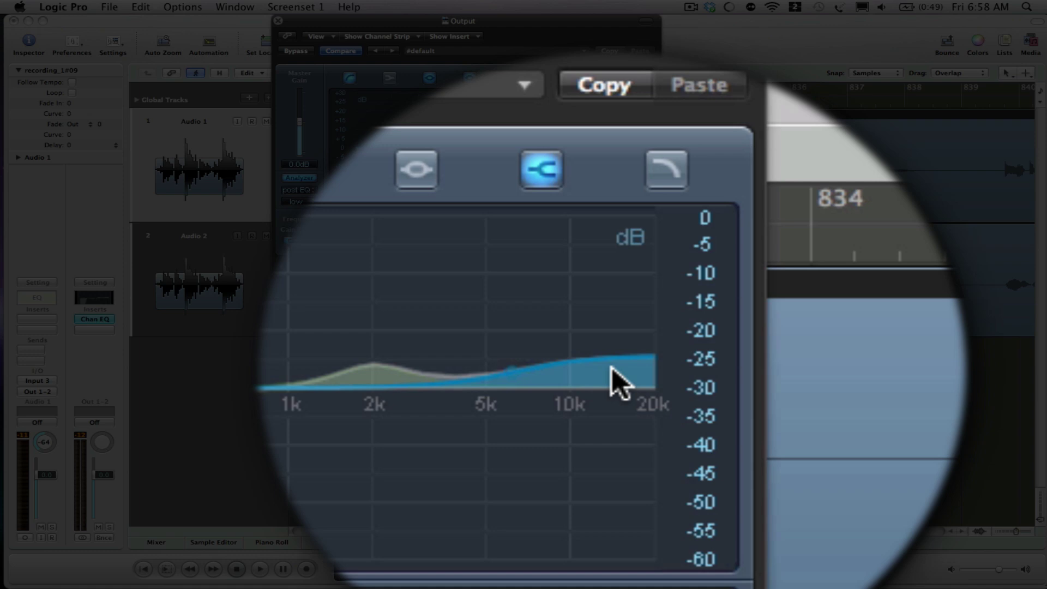
drag(612, 367, 611, 387)
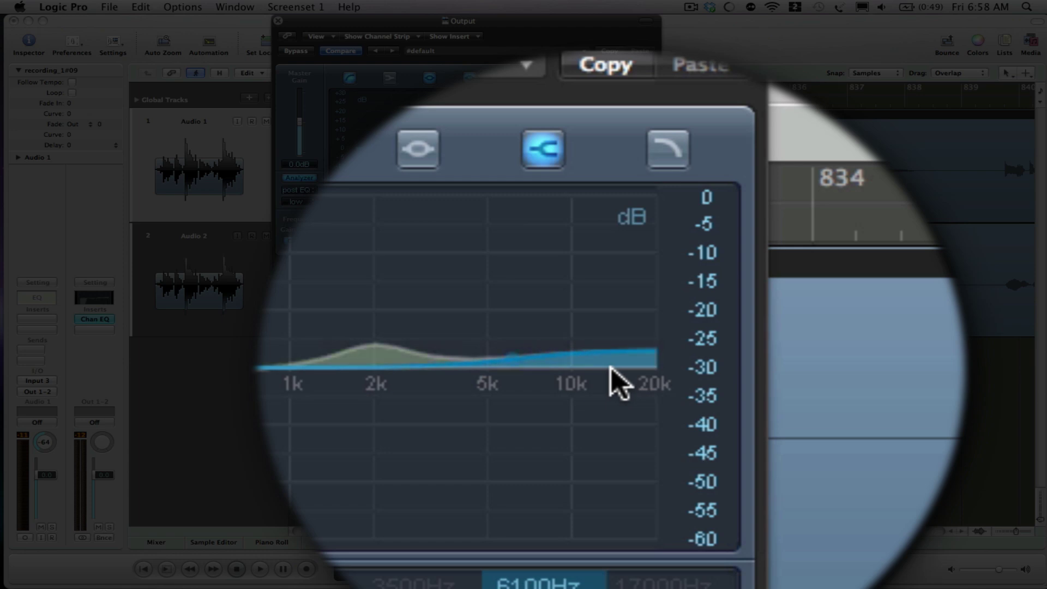
key(space)
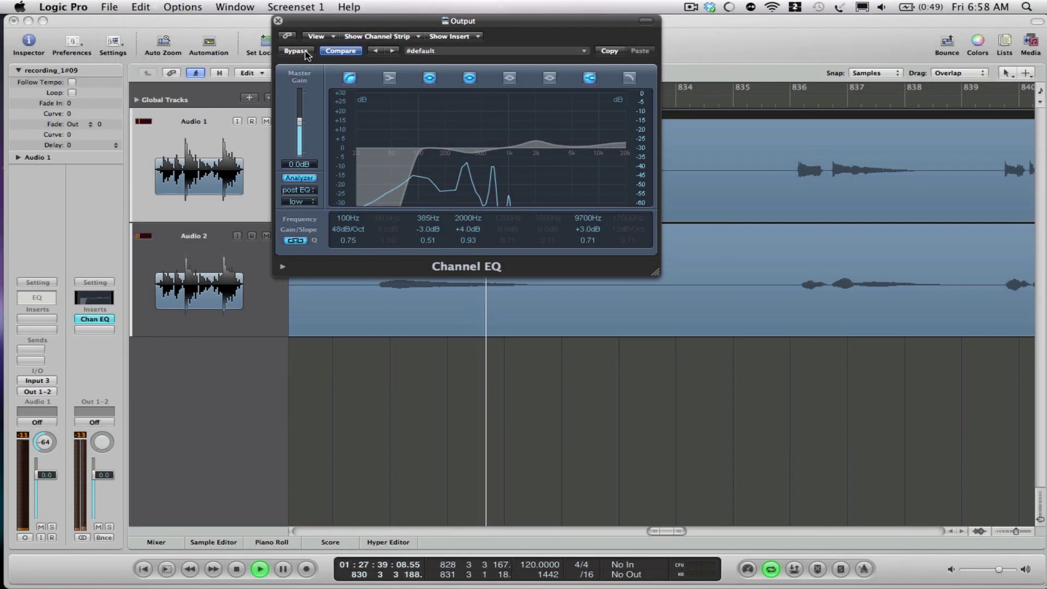
click(306, 52)
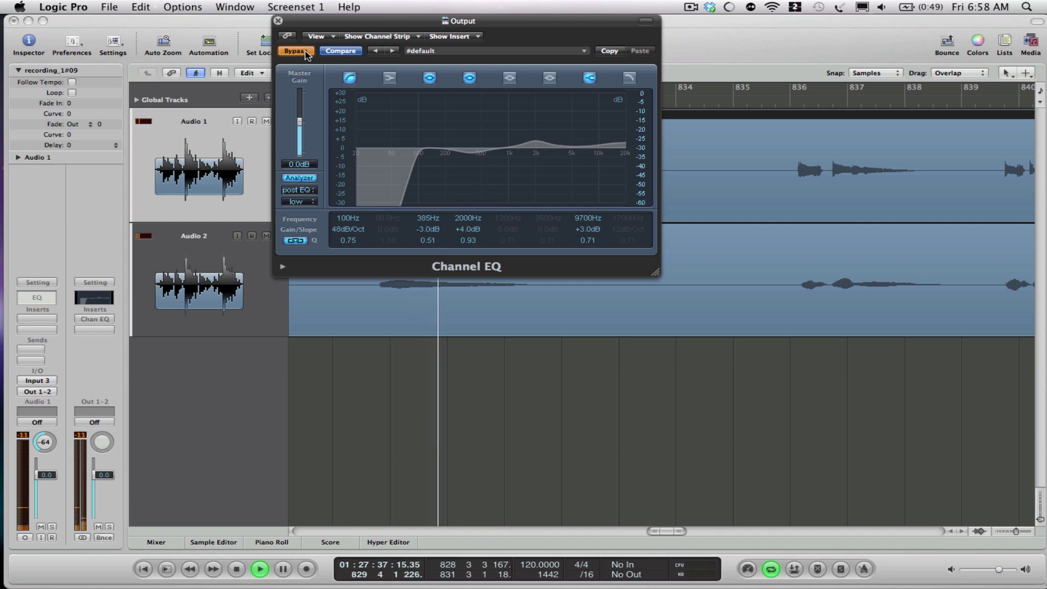
click(305, 52)
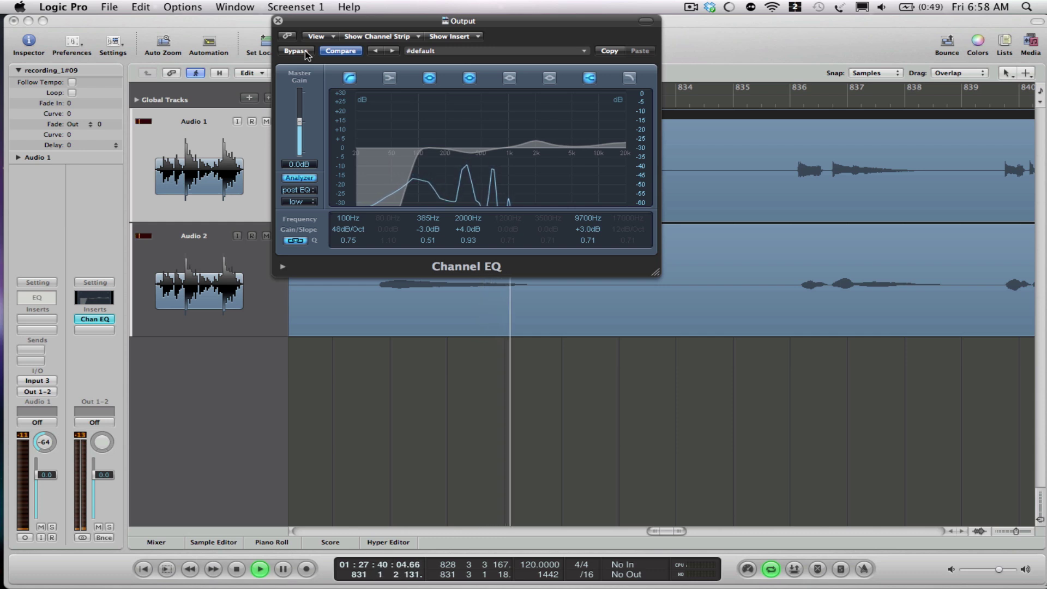
click(306, 52)
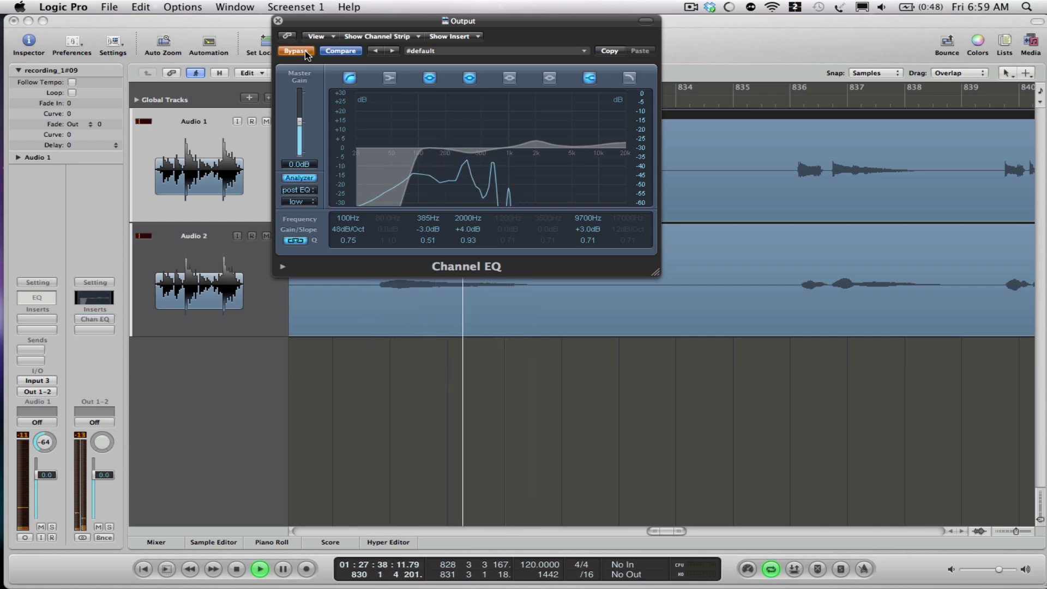
click(305, 51)
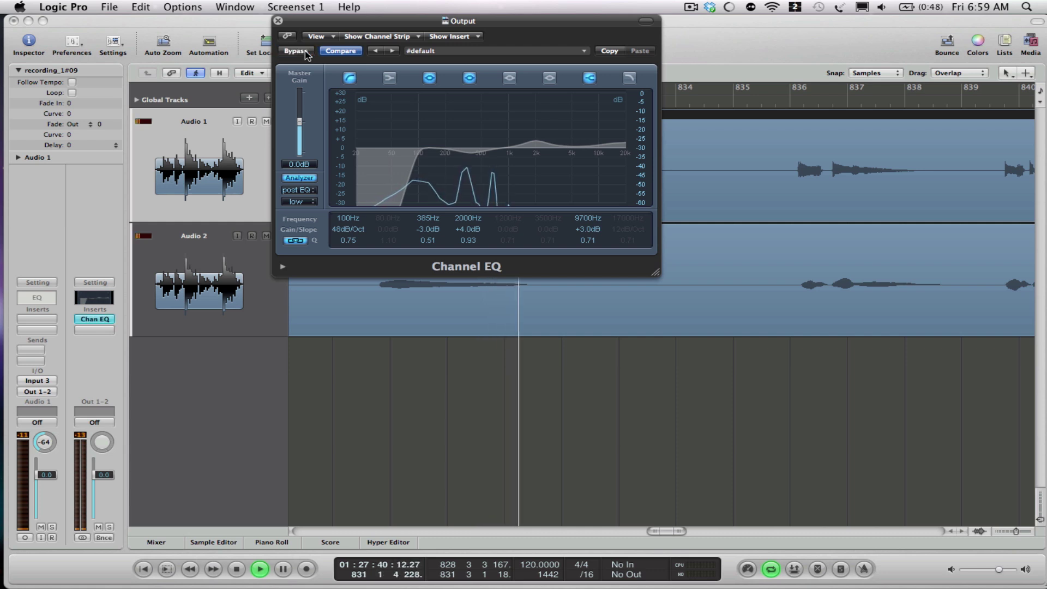